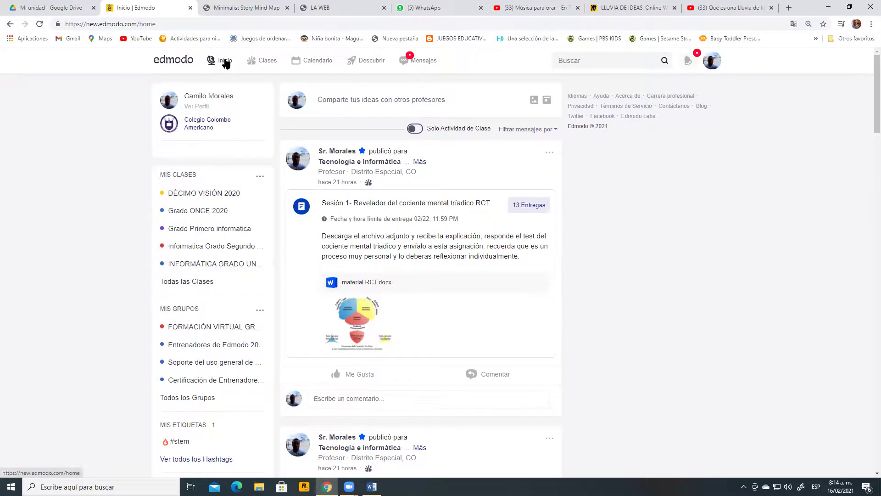
Open the class "Tecnología e informática Decimo 2021" from the complete list of classes
left_click(204, 283)
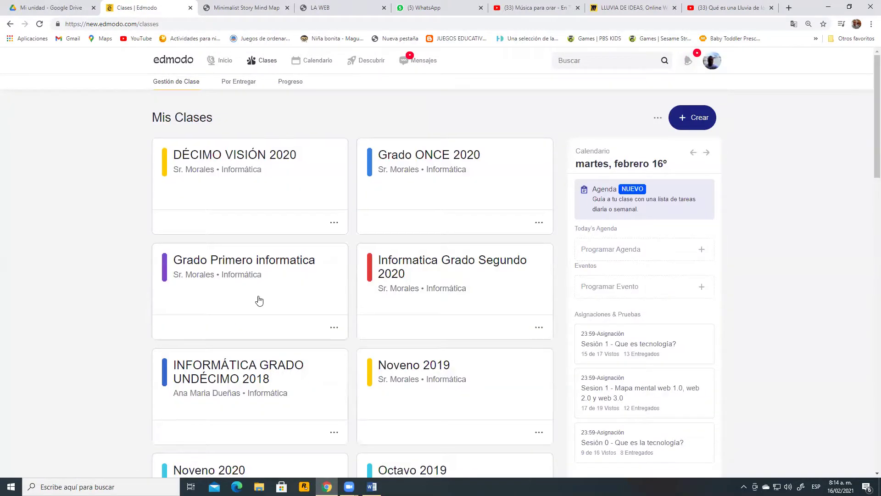
scroll(262, 298, "down", 10)
scroll(272, 298, "down", 5)
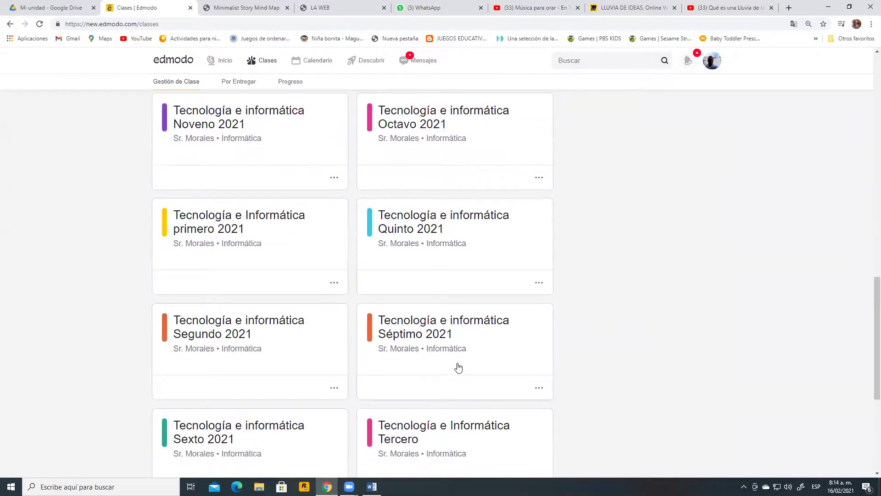
scroll(481, 372, "down", 3)
scroll(451, 369, "down", 3)
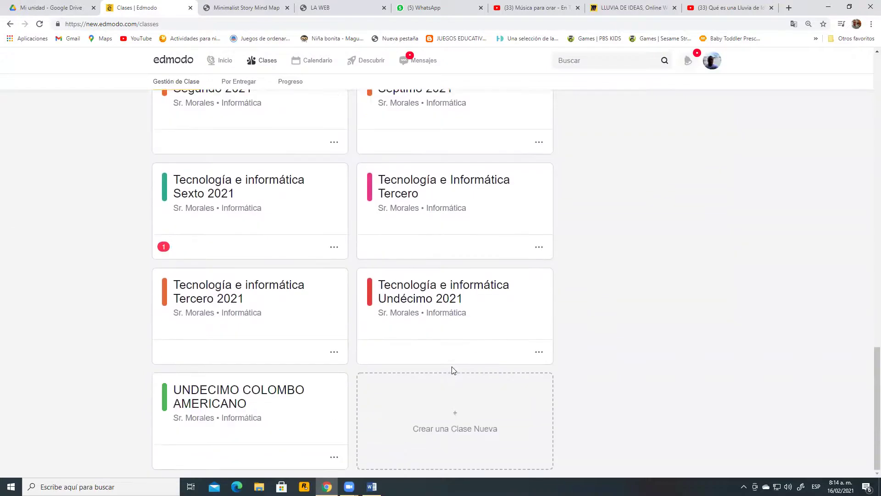
scroll(452, 370, "up", 3)
scroll(451, 369, "down", 3)
scroll(451, 367, "up", 3)
scroll(450, 366, "down", 3)
scroll(368, 366, "up", 1)
scroll(368, 366, "up", 7)
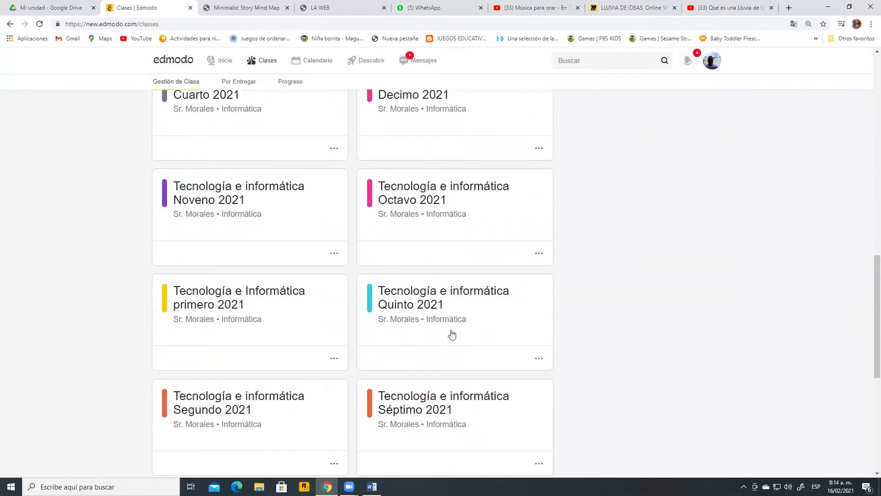
scroll(451, 333, "up", 4)
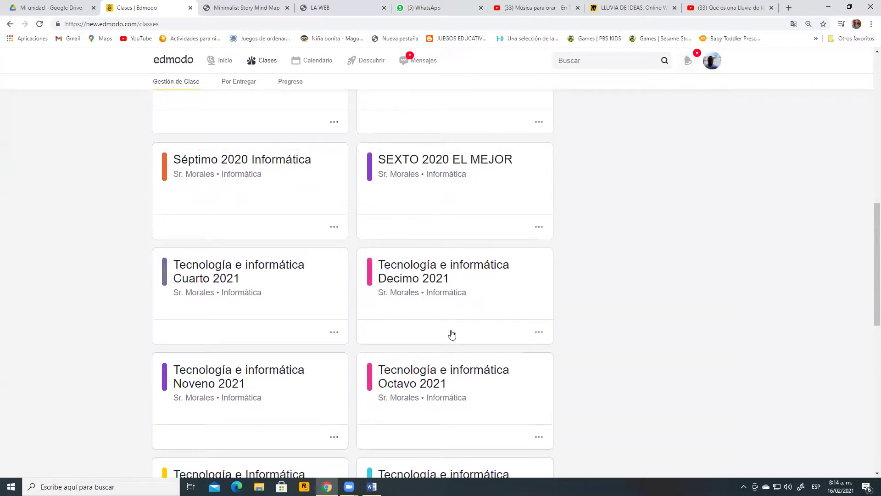
left_click(430, 291)
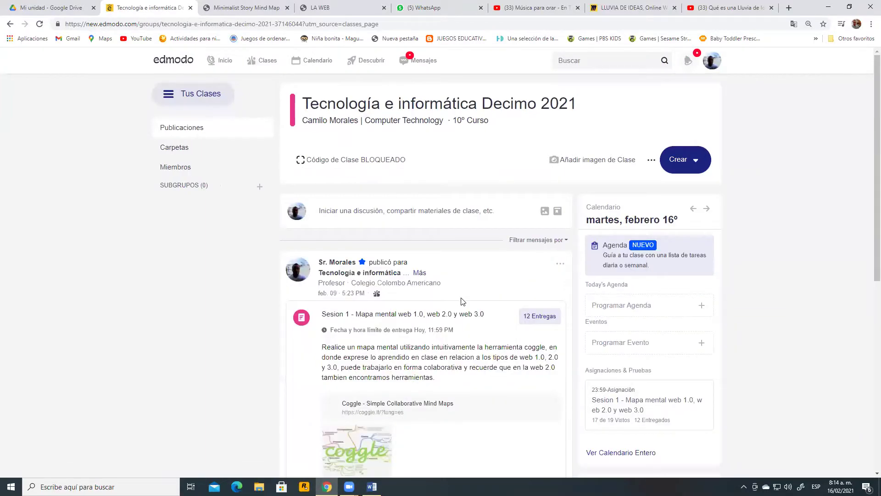
Review the class's published posts, including the Sesion 1 mind map assignment and the welcome message
scroll(462, 301, "down", 4)
scroll(462, 301, "up", 3)
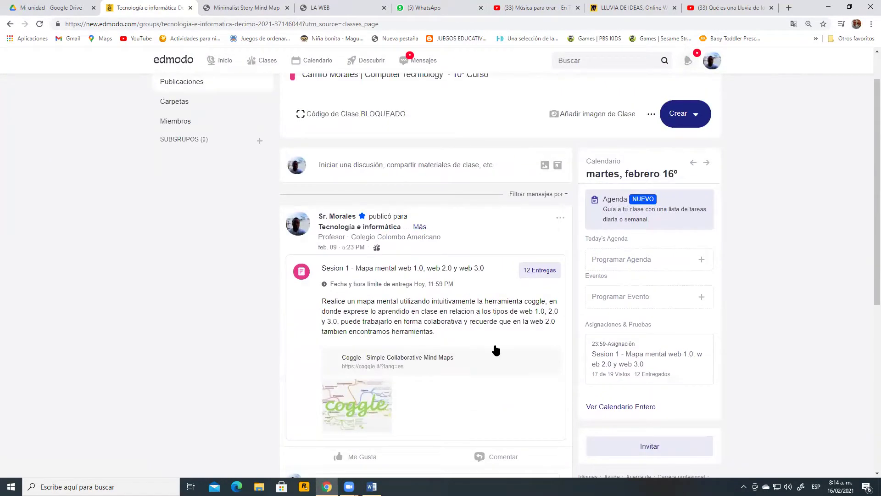
scroll(496, 351, "down", 7)
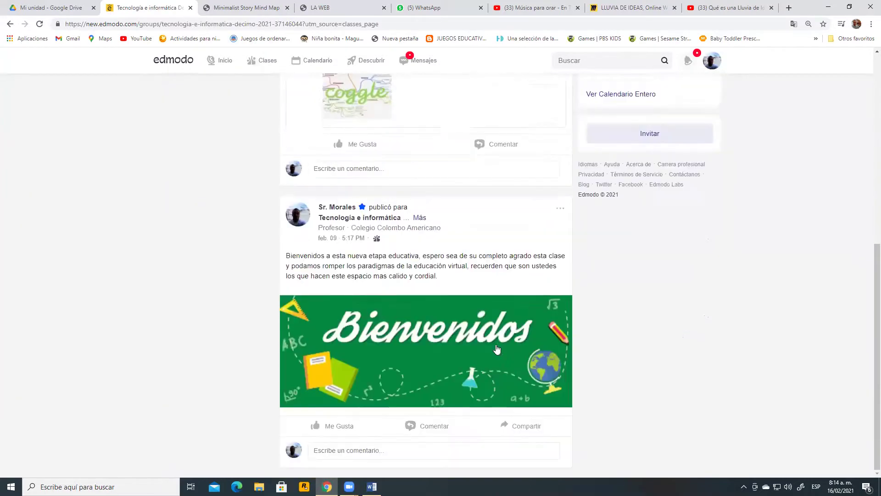
scroll(496, 350, "up", 6)
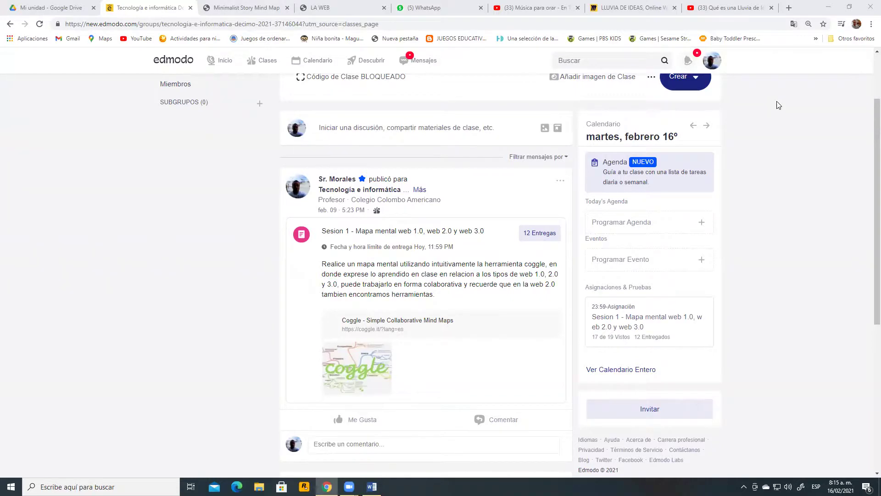
scroll(573, 179, "down", 3)
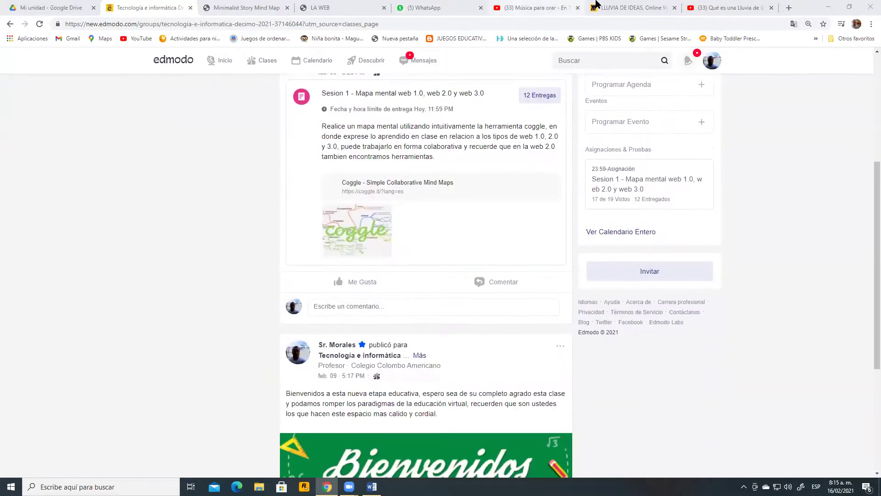
scroll(271, 197, "up", 3)
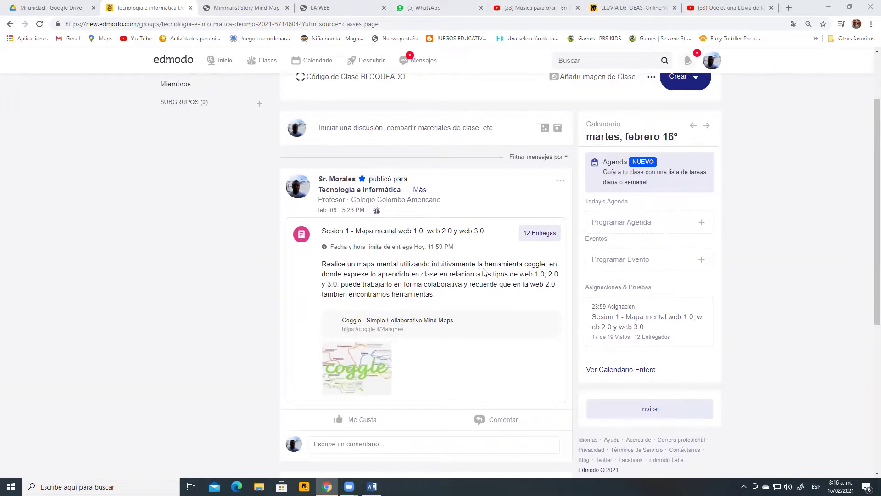
scroll(482, 272, "down", 1)
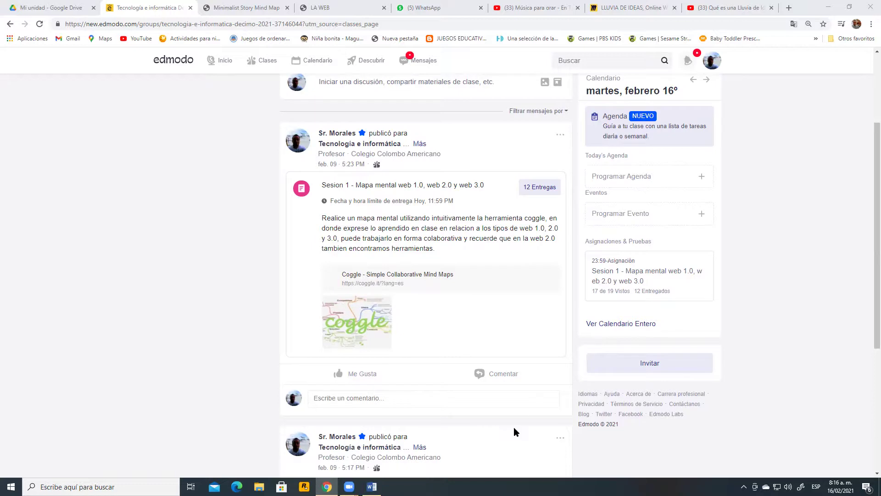
Create a new assignment for the Decimo 2021 class
scroll(445, 340, "up", 3)
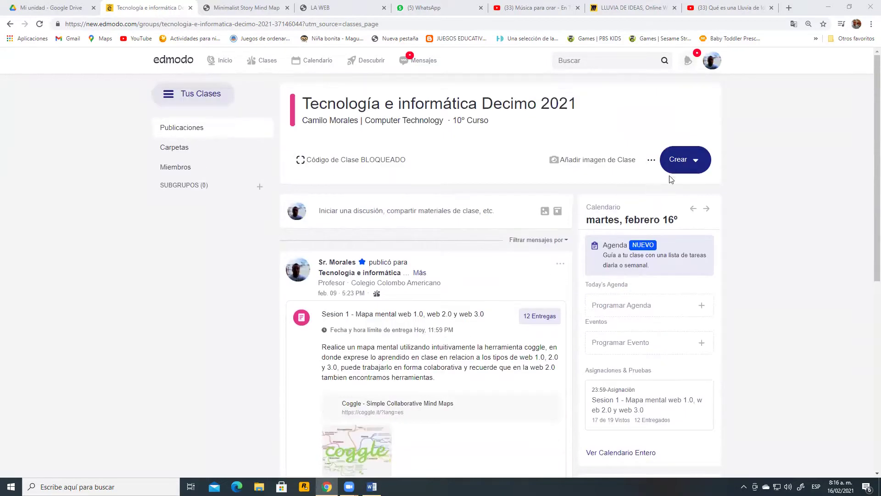
left_click(686, 168)
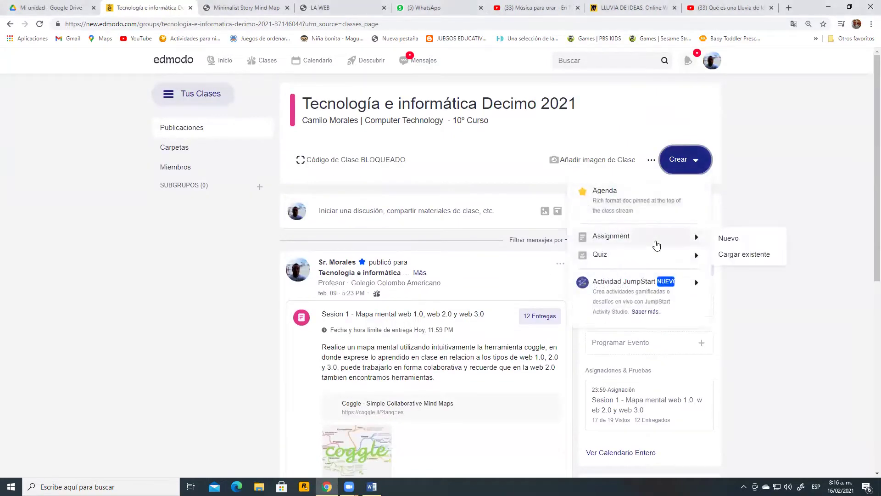
left_click(686, 161)
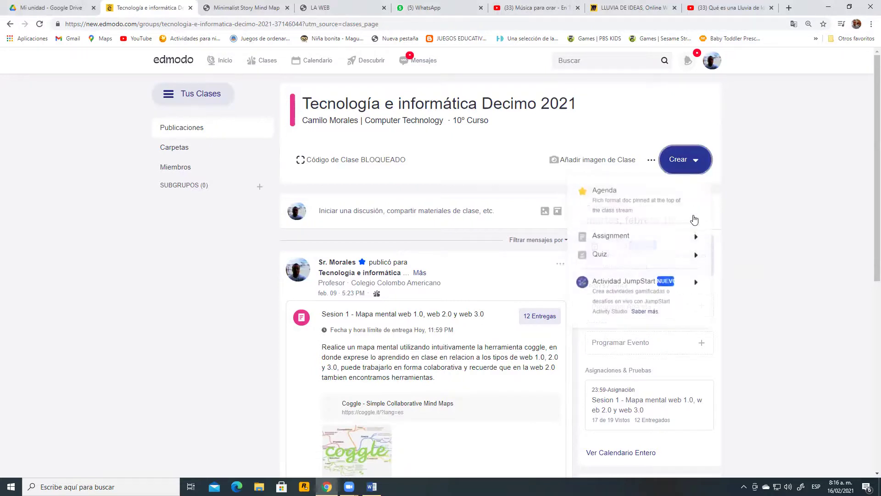
mouse_move(693, 236)
left_click(728, 238)
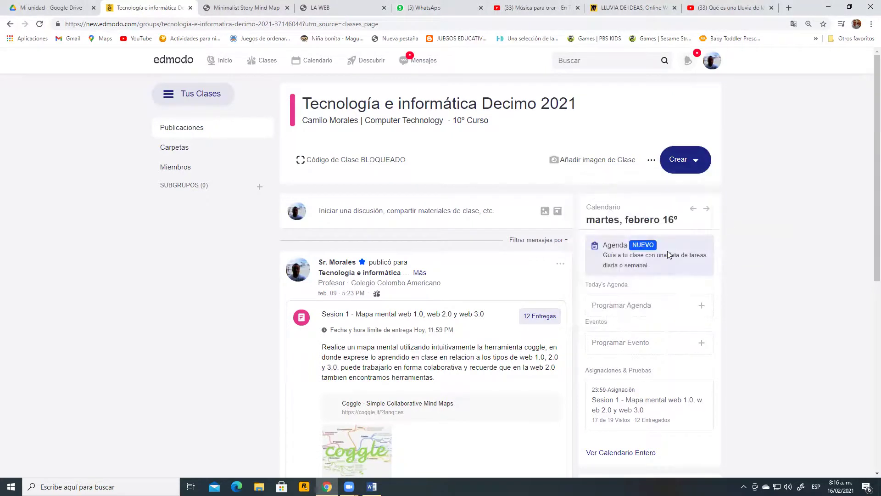
Title the assignment "Sesión 2 - Brainstorming en Miro", correcting the spelling of "Sesión" with the suggested word
left_click(312, 182)
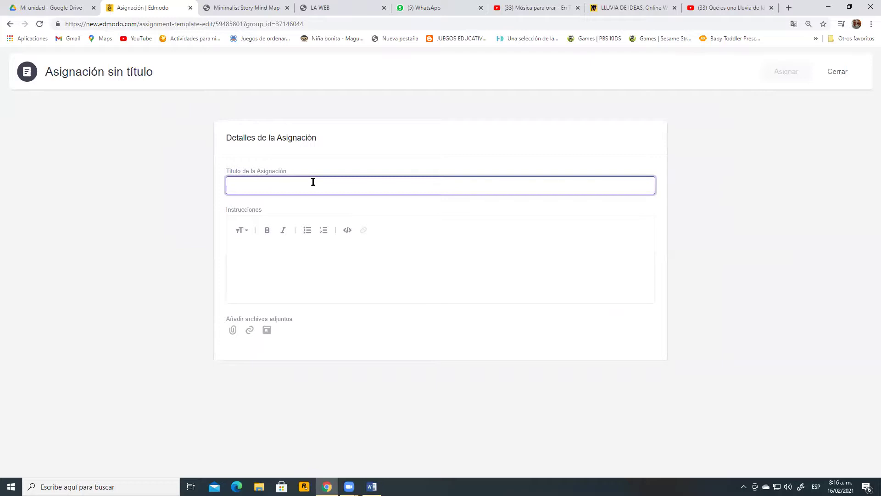
type("Sesion 2 -")
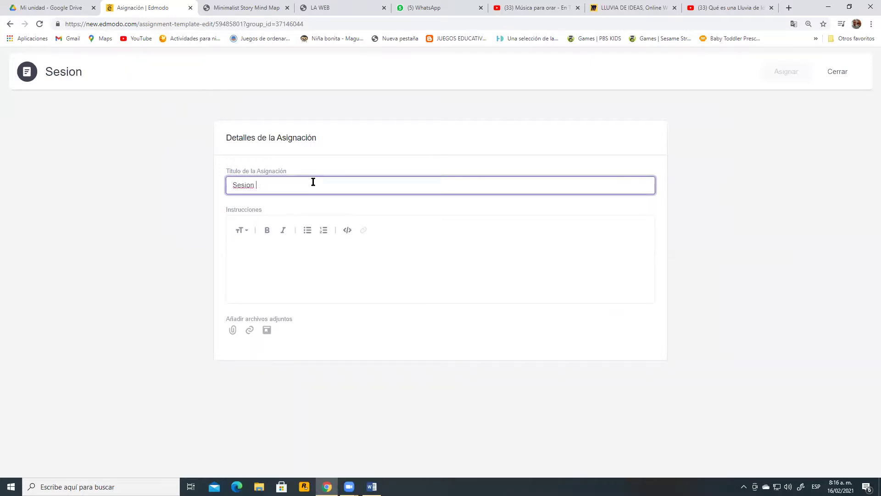
right_click(246, 186)
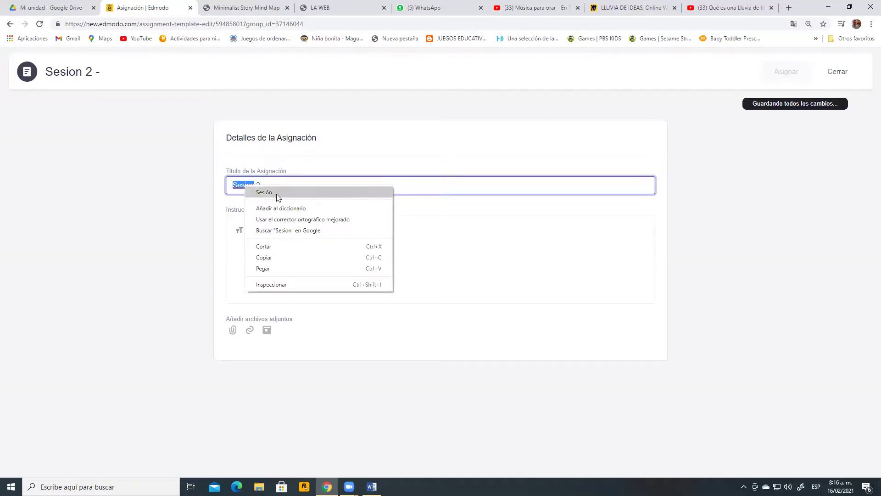
left_click(269, 197)
type("Btra")
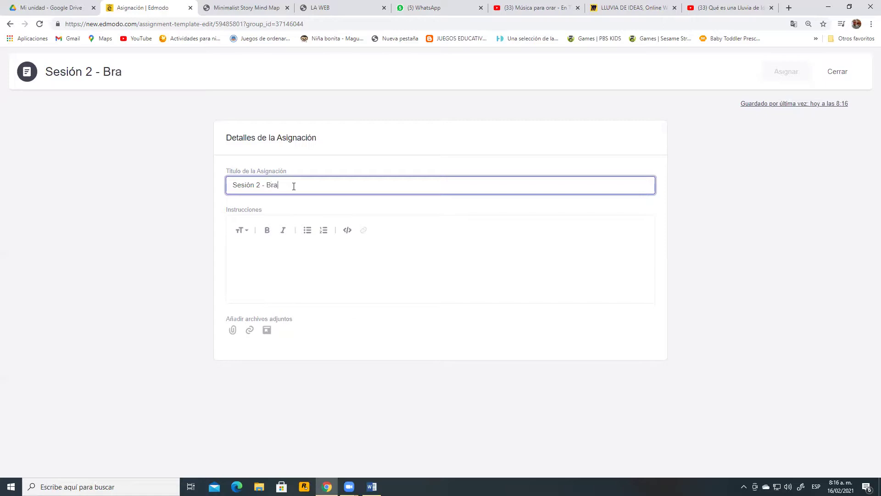
type("instorming")
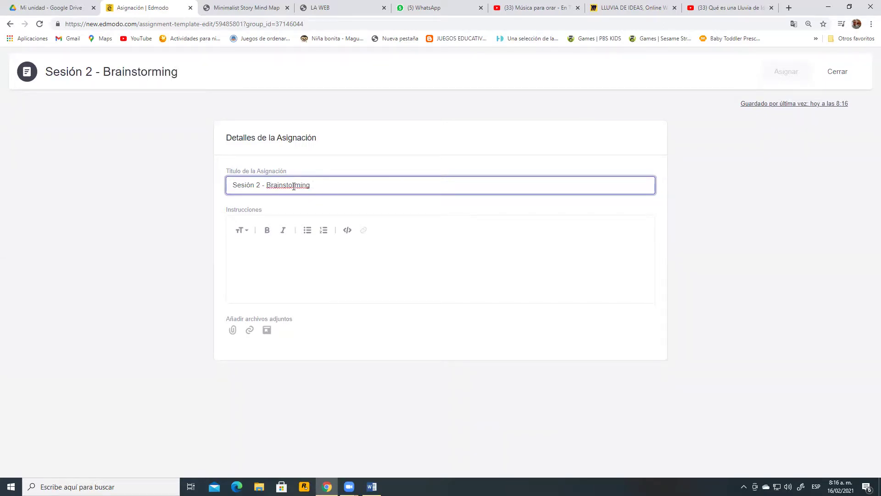
type(" en Miro")
Begin the assignment instructions with "Buenos dias queridos estudiantes, en los grupos de trabajo asignados, deberan hacer una lluvia de ideas"
left_click(265, 249)
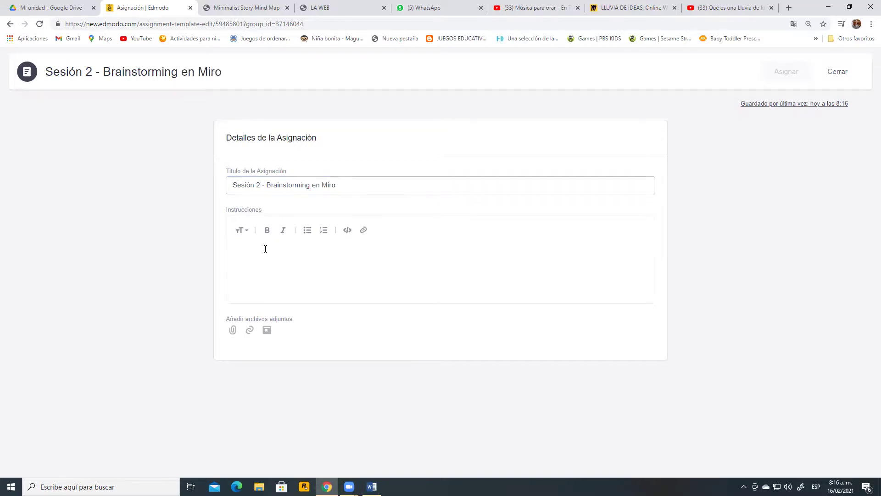
type("Buenos días ")
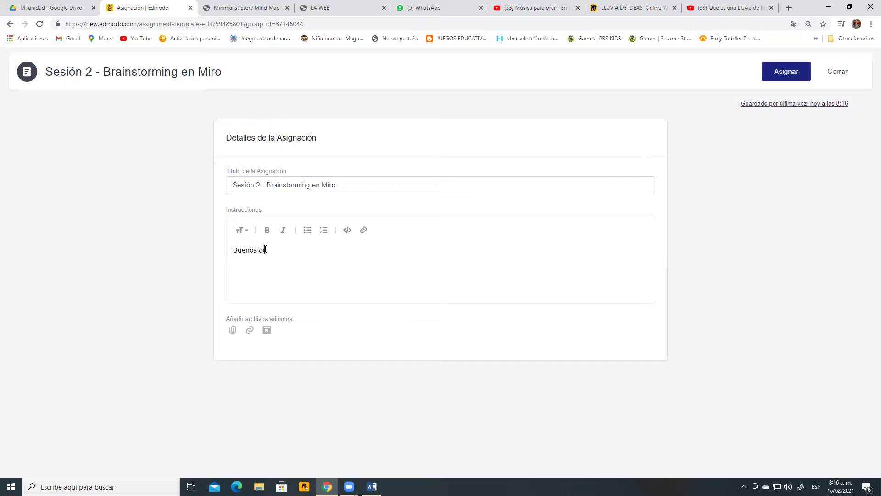
type("queridos estudiantes, en los grup")
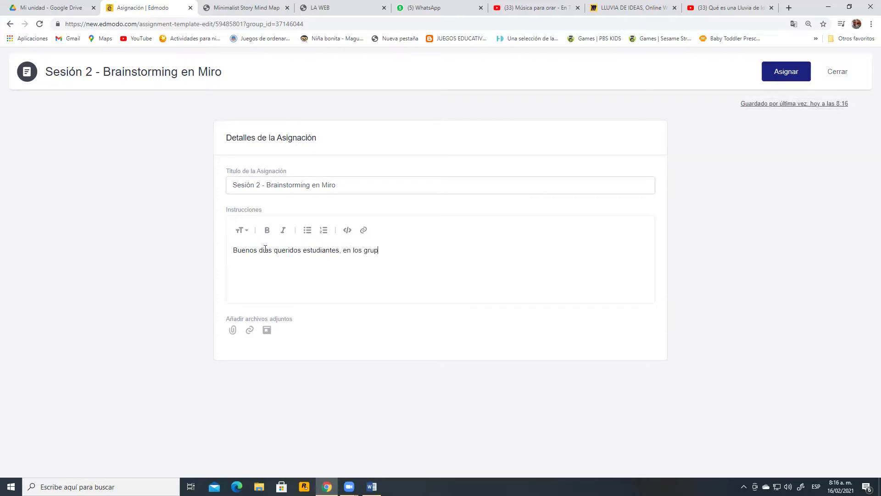
type("os de trabajao asignados")
left_click(421, 260)
key("BackSpace")
type(", debe")
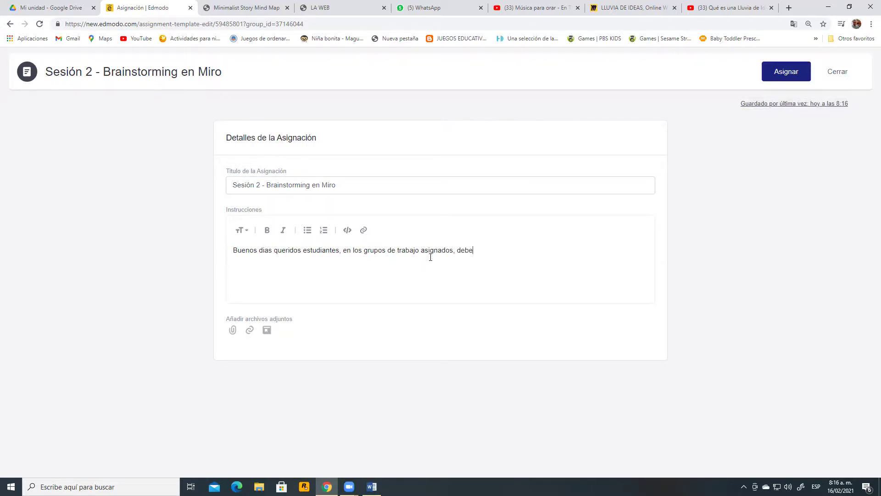
type("ran hacer una lluvia de ideas")
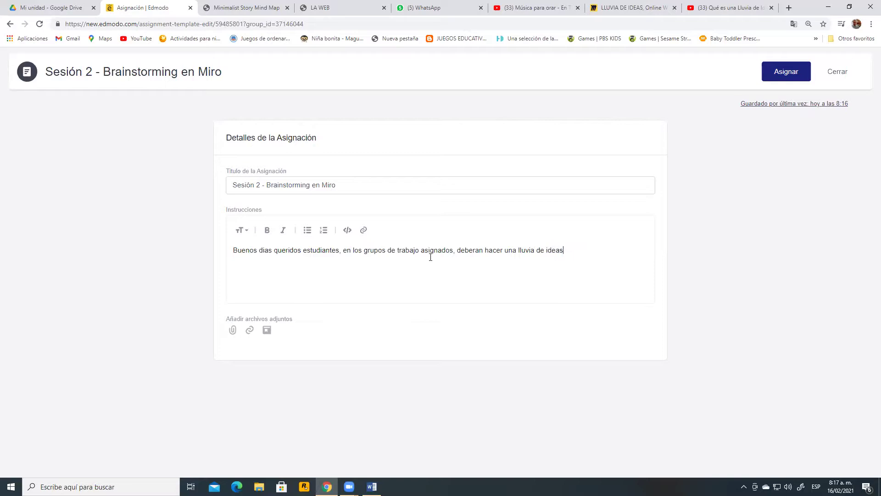
Append "en forma colaborativa respodiendo la pregunta que hacer para mejorar las clases virtuales?, lo bueno, lo malo, lo no tan bueno o malo y que les gustaria"
type(" en forma colaborativa respo")
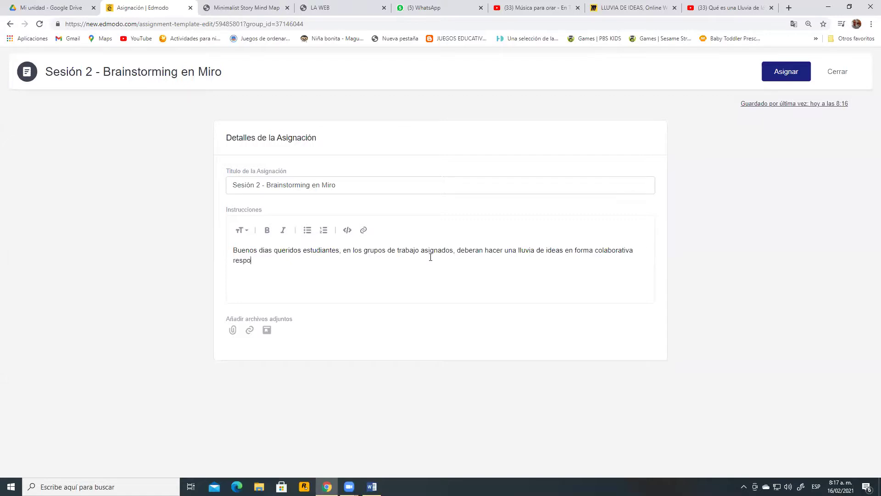
type("diendo la pregunta que hacer para mej")
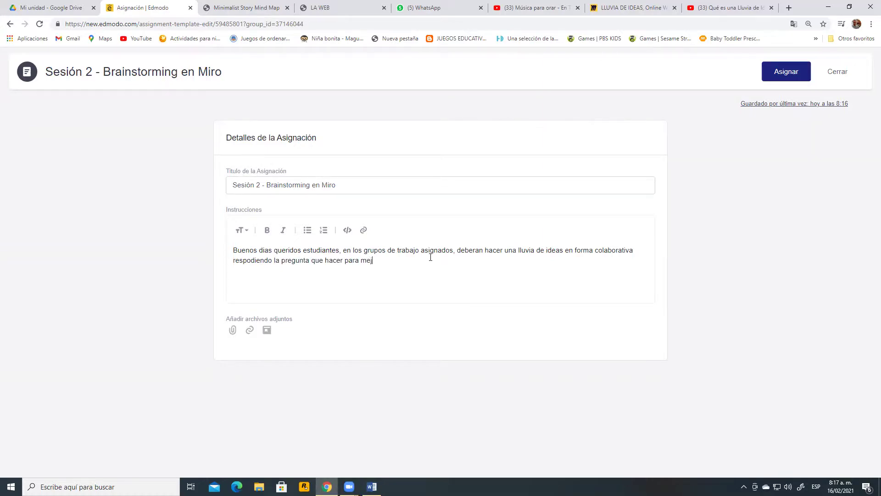
type("orar las clases virtuales?, lo bueno, lo malo, lo no tan bueno o malo y que les gustaria")
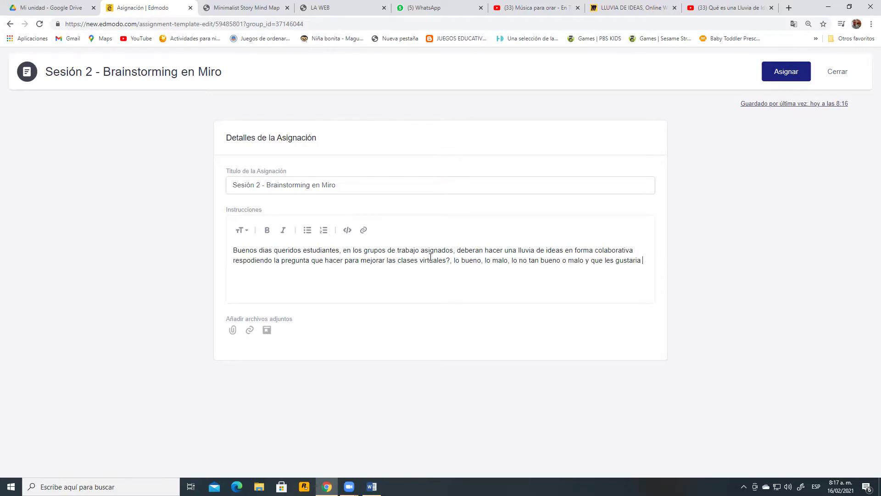
Finish the instructions with "hcer en este medio para estar mas activos, que cosas encuentran en la virtualidad que no estan presentes en la presencialidad." and assign it
key("Return")
type("hcer")
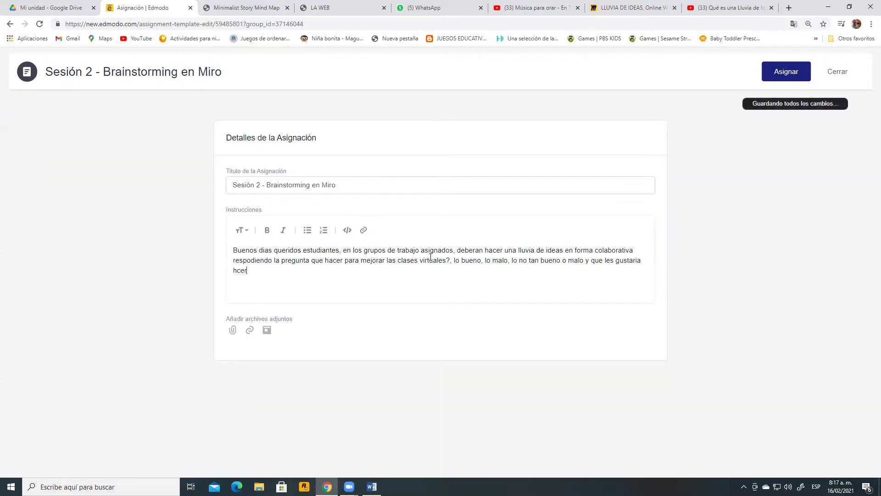
type(" en este medio para estar mas activos")
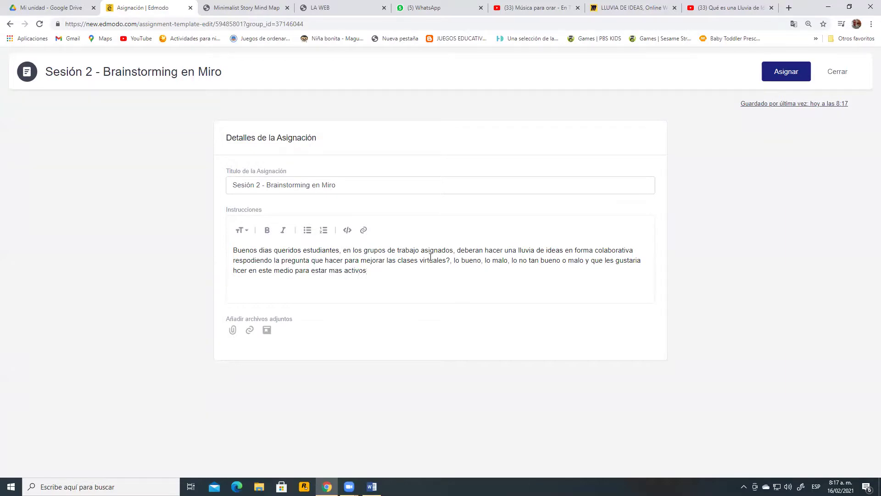
type(", que cosas encuentran en")
type("la virtualidad que no estan presentes en la presencialidad.")
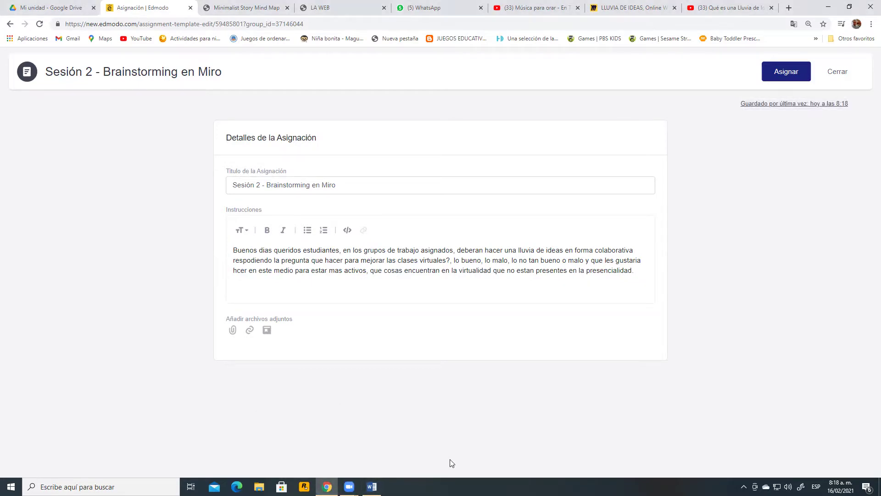
left_click(331, 290)
left_click(787, 78)
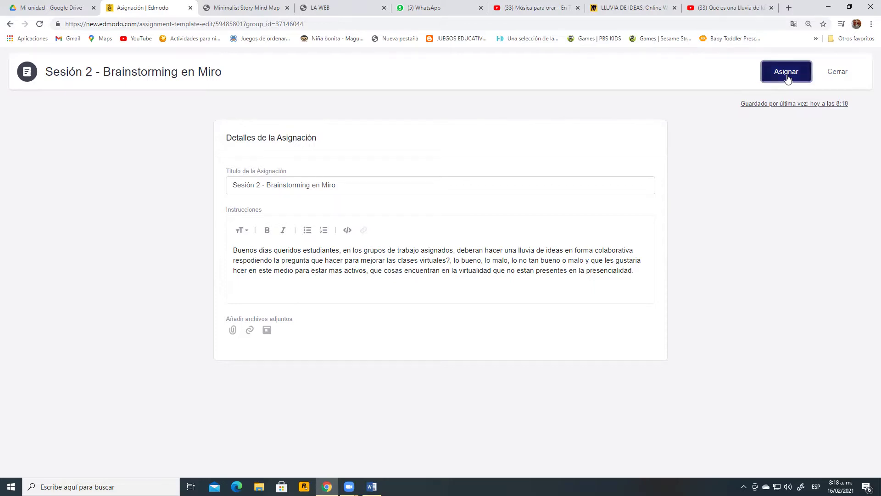
Switch to the Miro board "LLUVIA DE IDEAS" and look over its groups of sticky notes
left_click(633, 9)
scroll(595, 139, "up", 3)
scroll(596, 139, "down", 4)
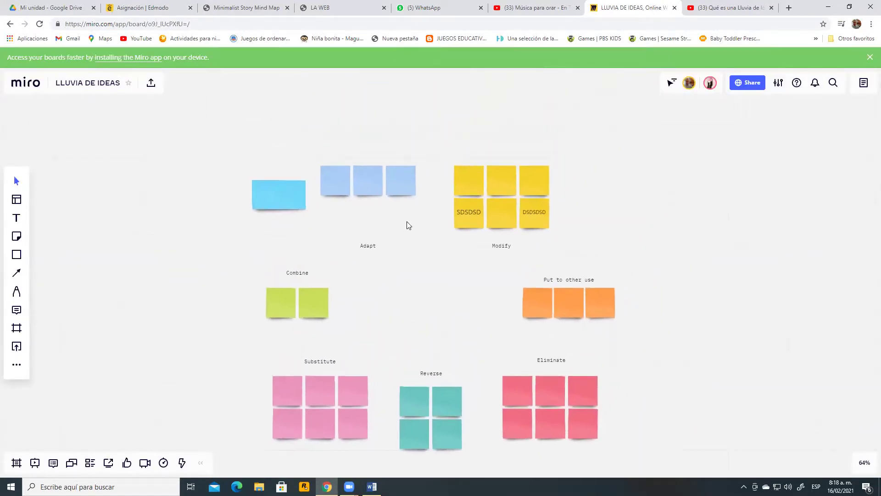
scroll(409, 221, "down", 2)
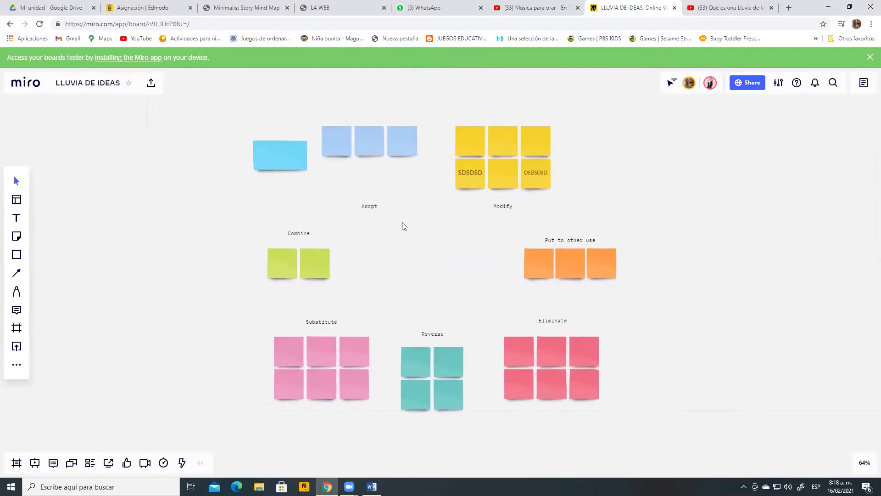
Add the text "IDEA PRINCIPAL" in the middle of the board, between the Combine and Put to other use groups
left_click(17, 218)
left_click(367, 262)
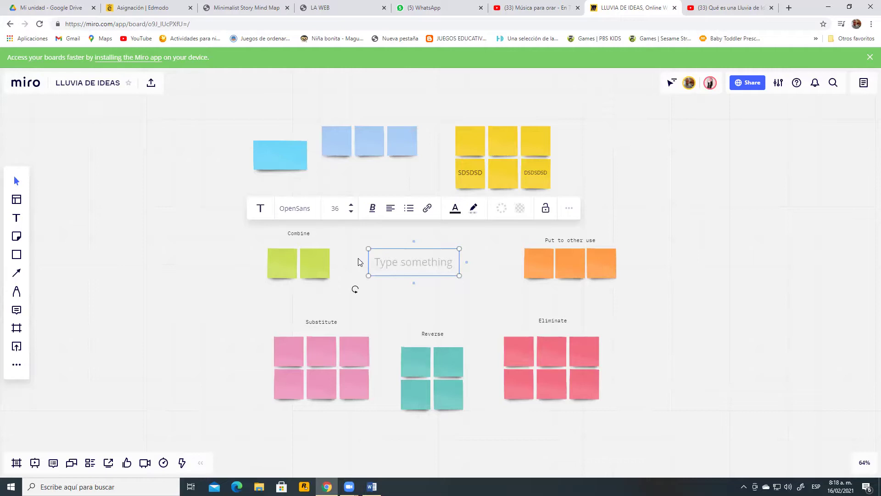
type("IDEA PRINCI")
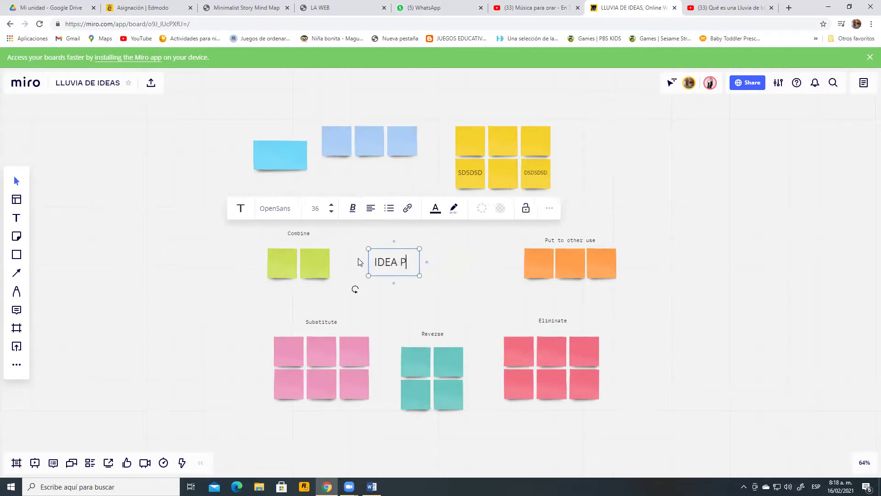
key("BackSpace")
type("IPA")
key("BackSpace")
key("BackSpace")
type("PAL")
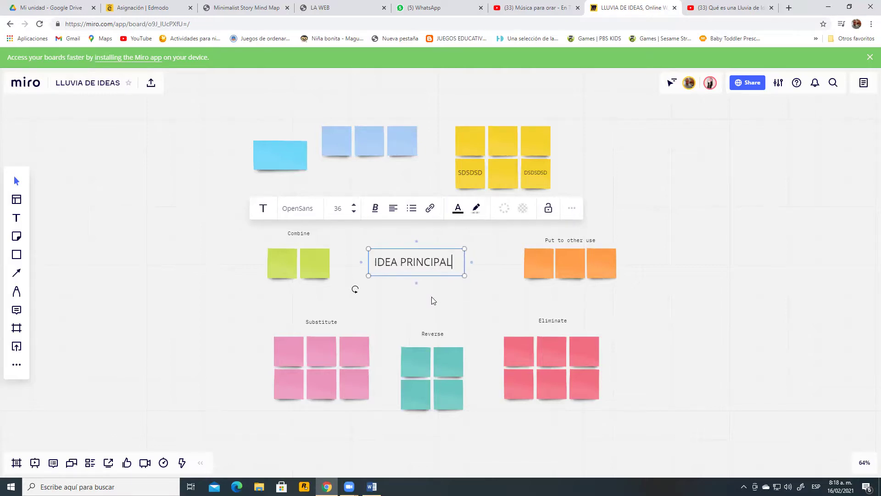
left_click(433, 300)
Draw a curved arrow from beside the Combine label up to the wide light-blue sticky note
left_click(16, 273)
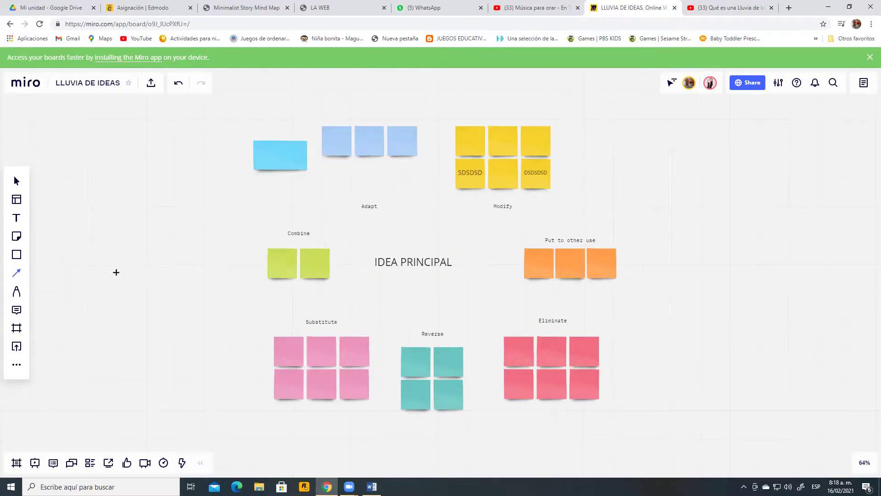
left_click_drag(330, 223, 291, 181)
left_click(389, 171)
Capture a screenshot of the Miro board, switch to Paint and paste it into a blank image
scroll(389, 171, "down", 2)
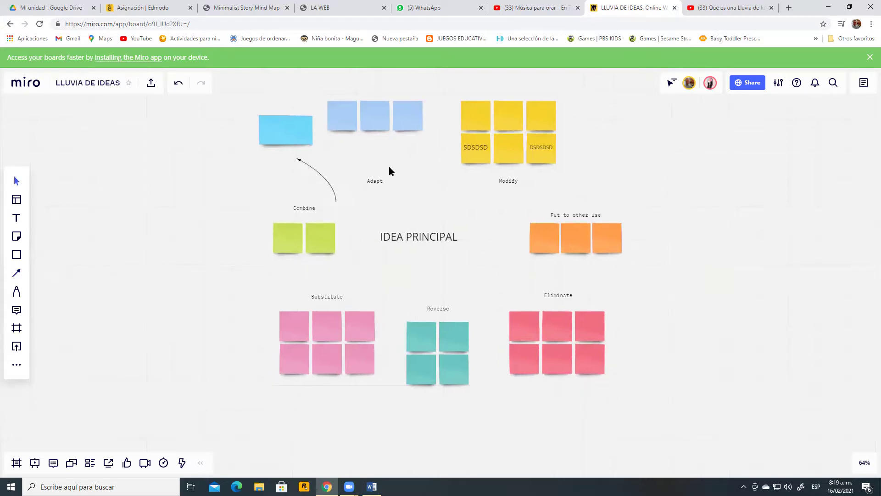
scroll(395, 234, "down", 2)
scroll(395, 279, "up", 2)
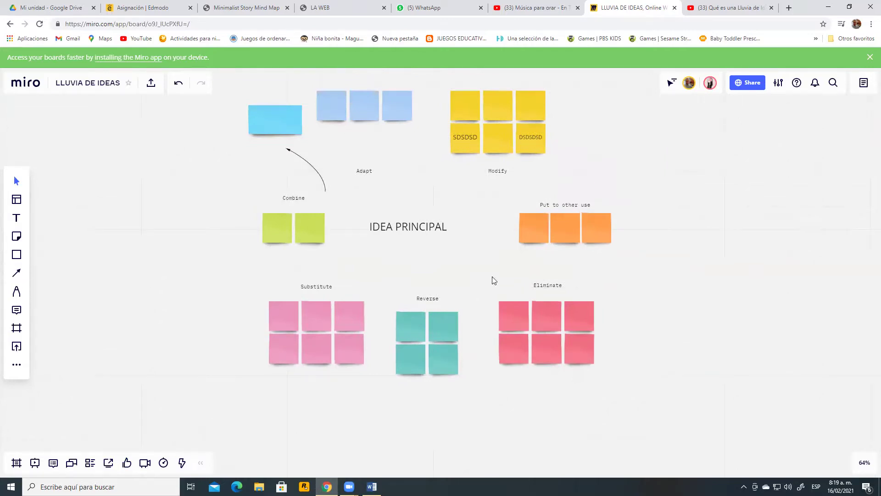
scroll(620, 232, "up", 1)
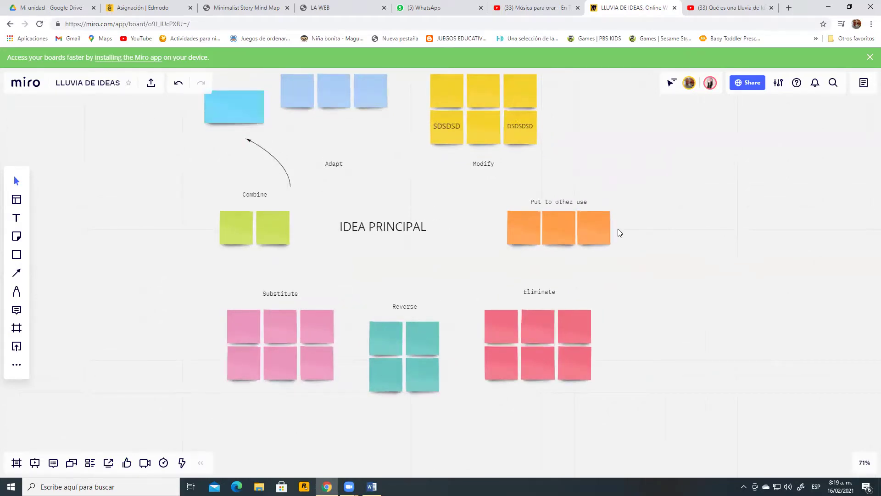
key("super")
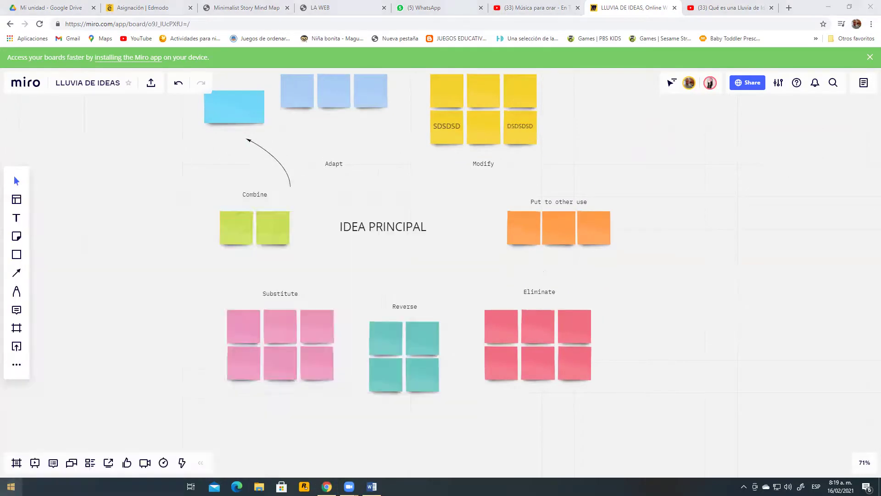
type("paint")
key("Return")
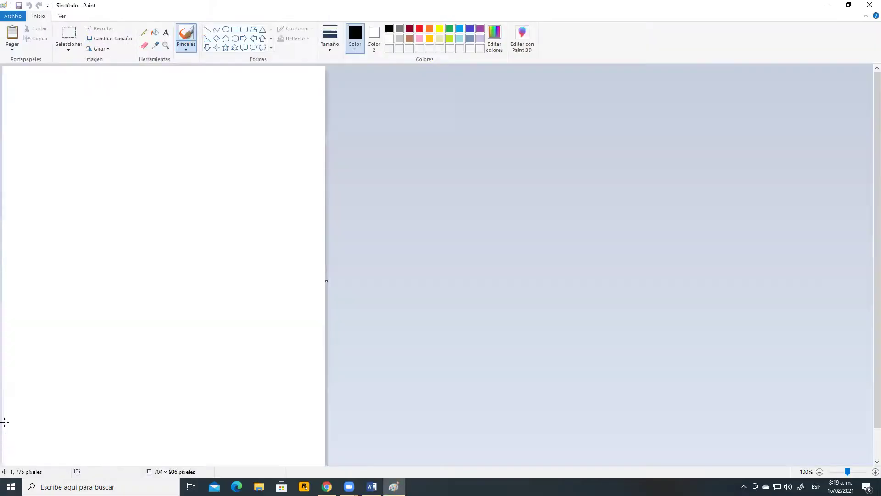
key("ctrl+v")
Move the pasted screenshot up to cut off the browser header and crop the canvas to 1906 × 830 pixels, without the taskbar
mouse_move(421, 346)
left_mouse_down()
mouse_move(369, 289)
mouse_move(426, 280)
left_mouse_up()
scroll(426, 279, "down", 1, "ctrl")
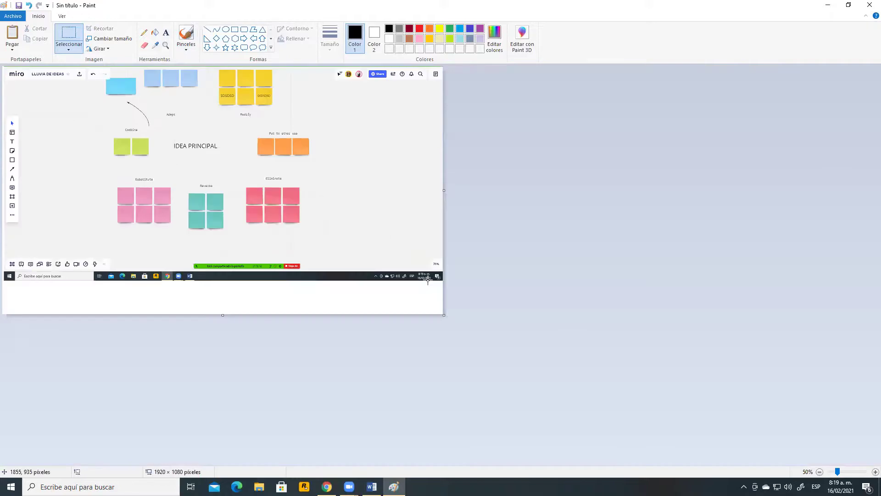
left_click_drag(444, 317, 440, 256)
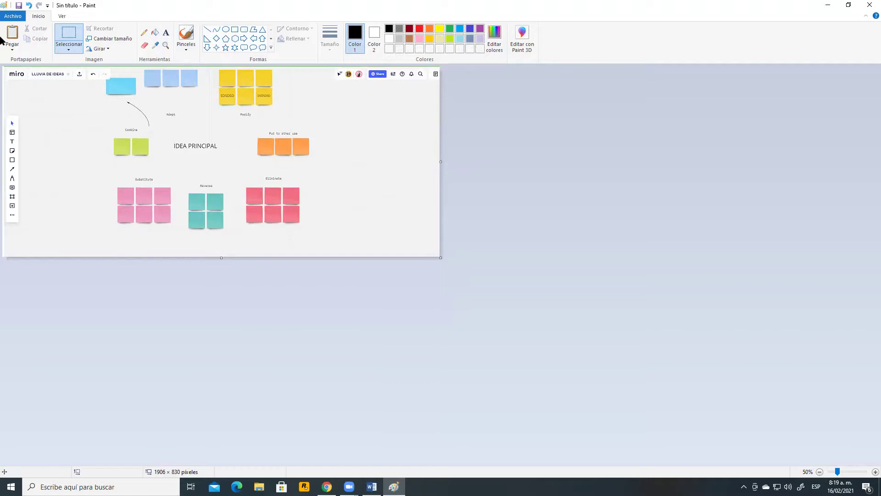
Save the cropped board image as a PNG named MIRO in the Imágenes folder
left_click(14, 17)
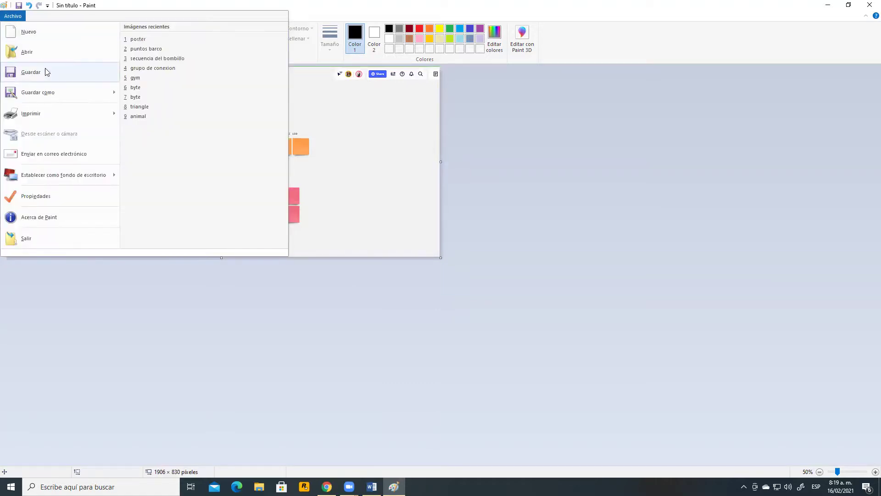
left_click(46, 92)
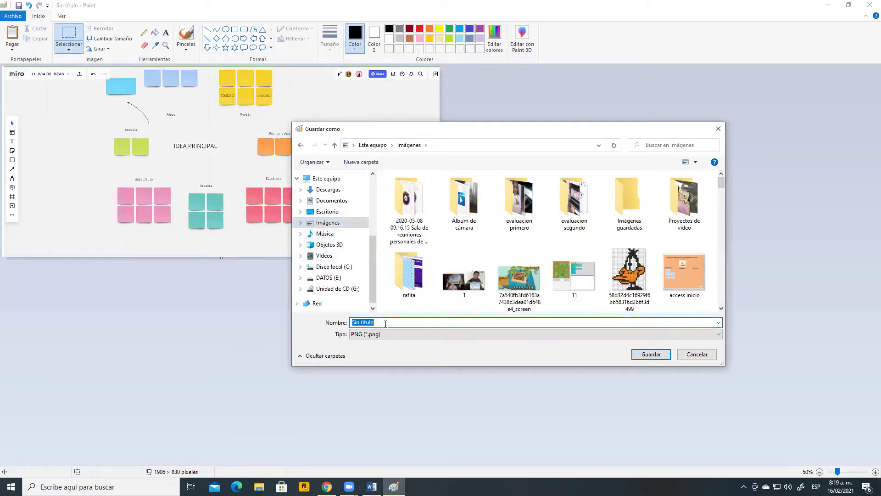
type("MIRO")
left_click(655, 354)
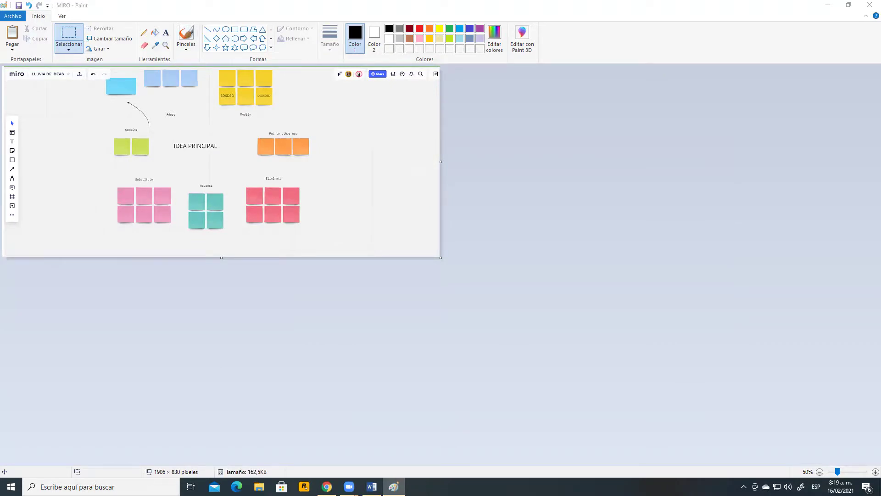
Switch to the Edmodo assignment in Chrome and attach the MIRO image from the Imágenes folder
mouse_move(349, 487)
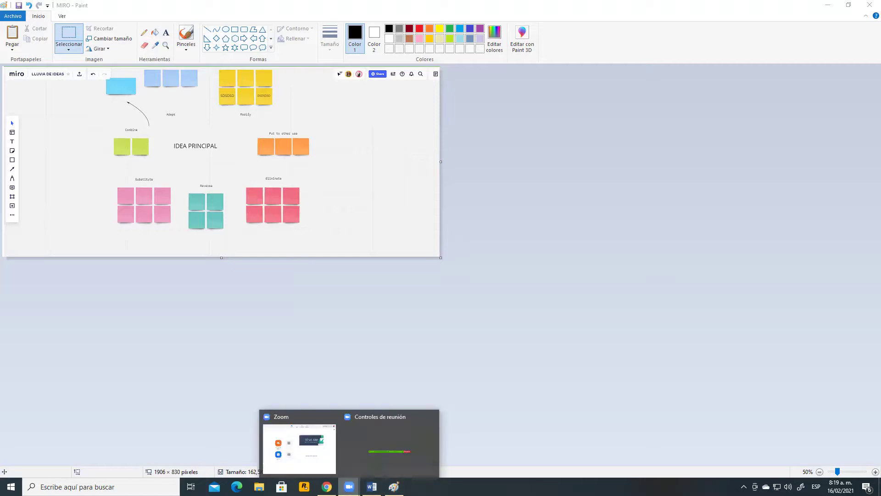
left_click(386, 452)
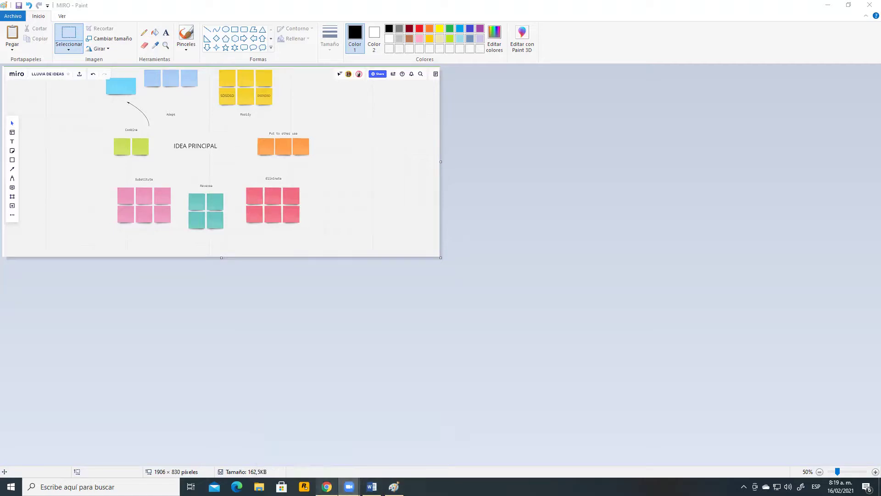
left_click(326, 486)
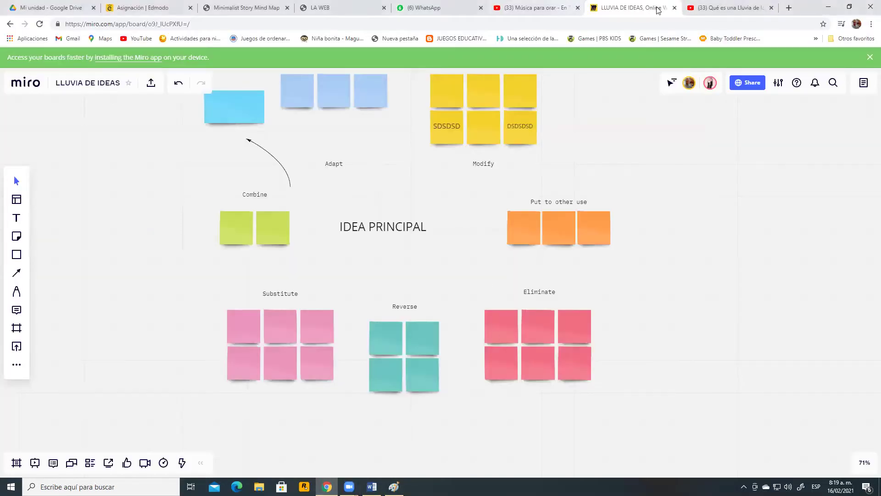
left_click(149, 9)
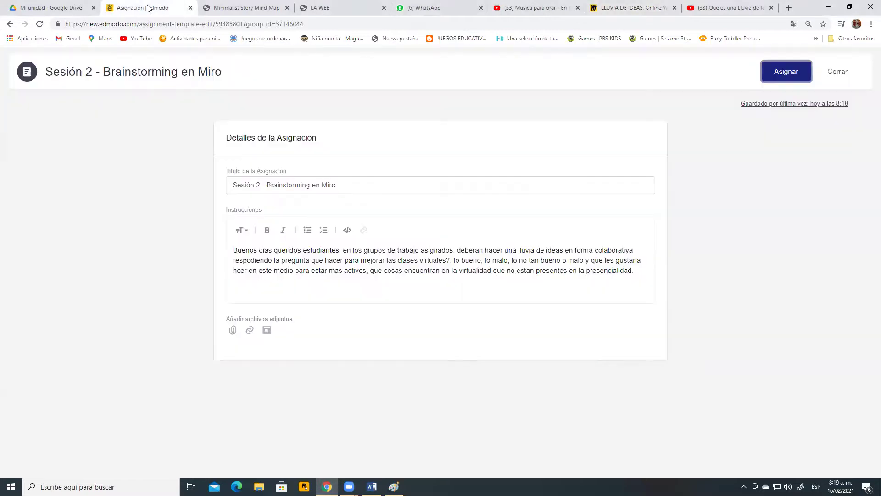
left_click(232, 330)
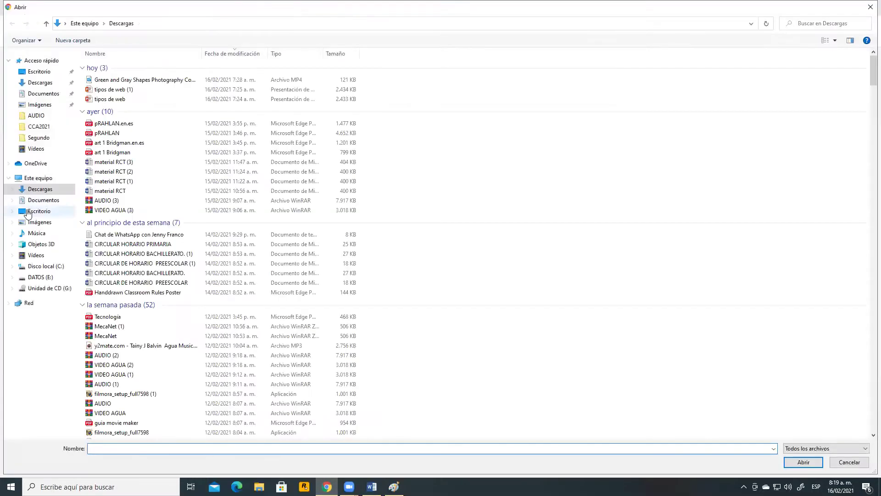
left_click(40, 222)
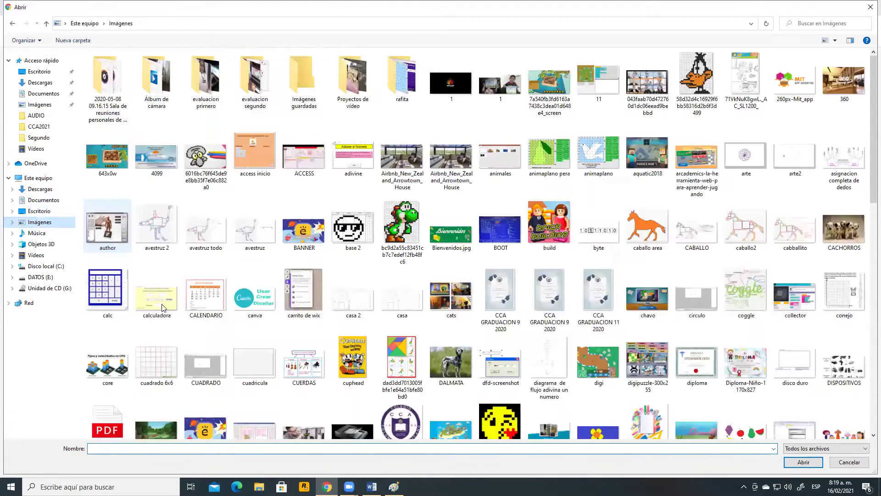
left_click(202, 306)
key("m")
key("m")
key("m")
key("m")
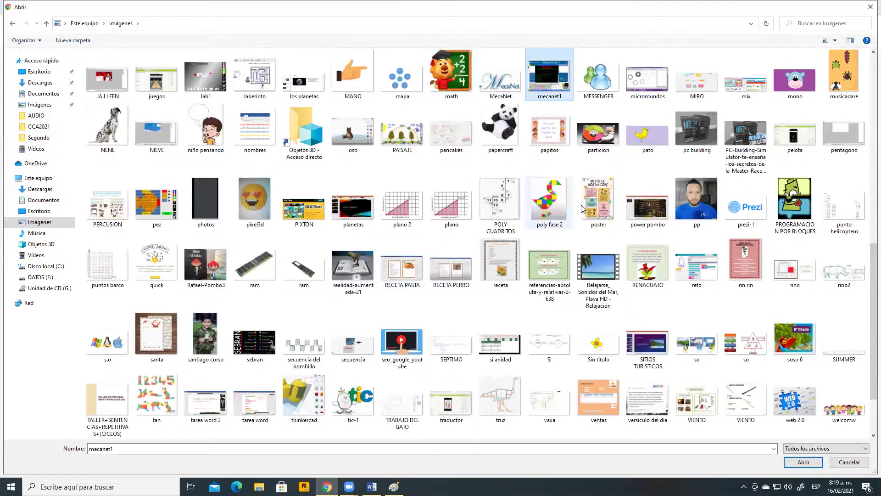
double_click(681, 86)
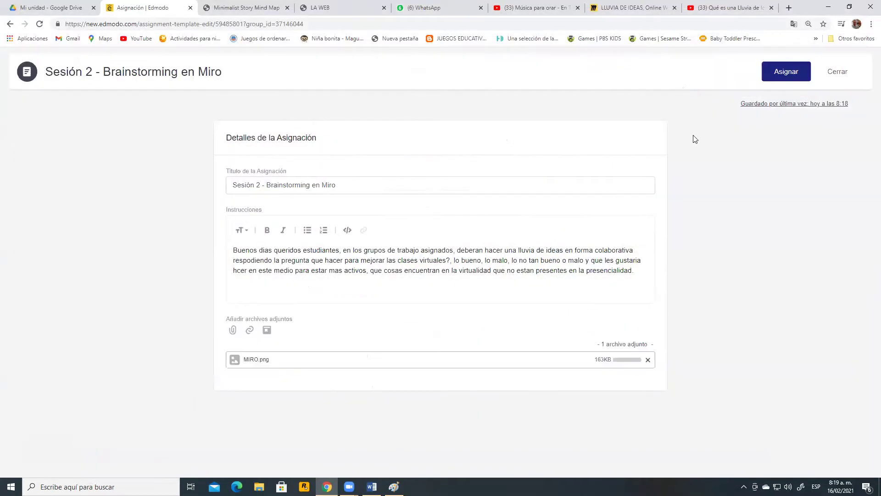
Check the attached image, set the due date to 02/23/2021 and assign the activity to Tecnología e informática Decimo 2021
scroll(684, 231, "down", 1)
scroll(684, 226, "down", 1)
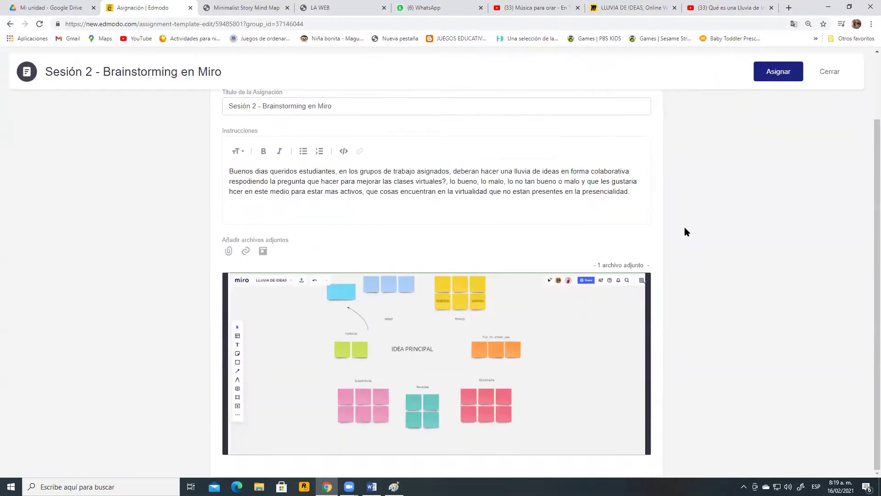
scroll(684, 227, "up", 3)
left_click(784, 72)
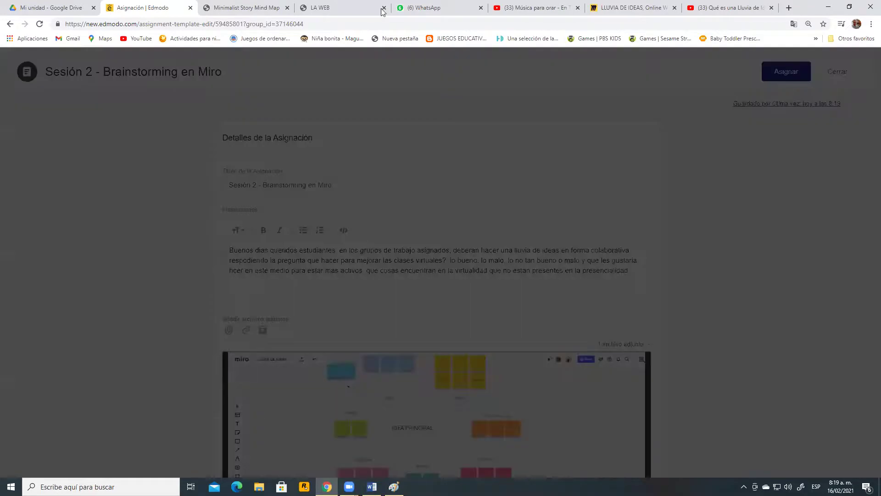
left_click(394, 192)
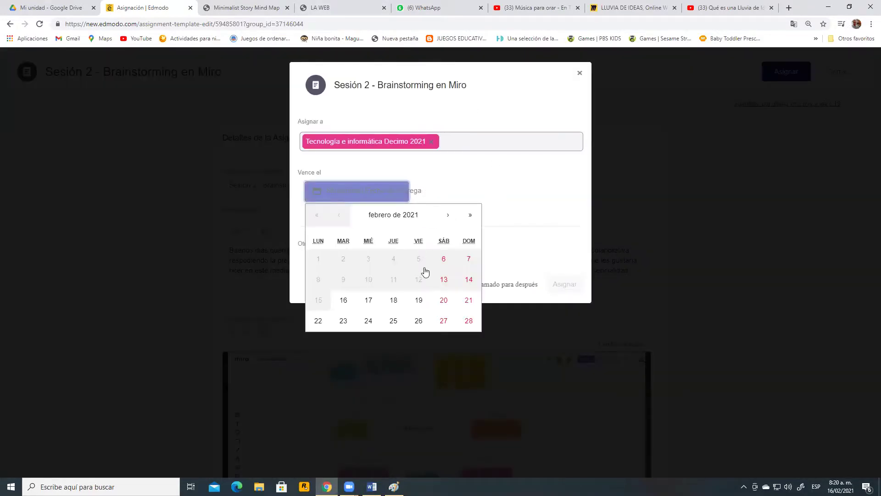
left_click(345, 320)
left_click(567, 287)
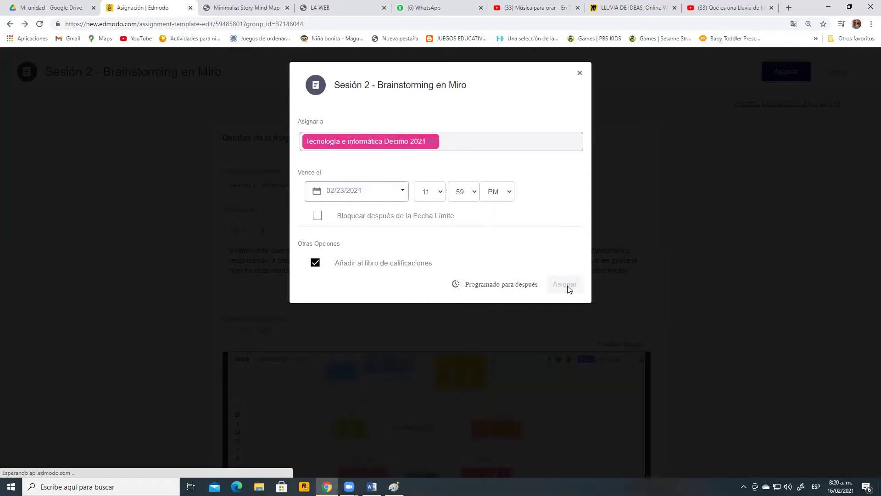